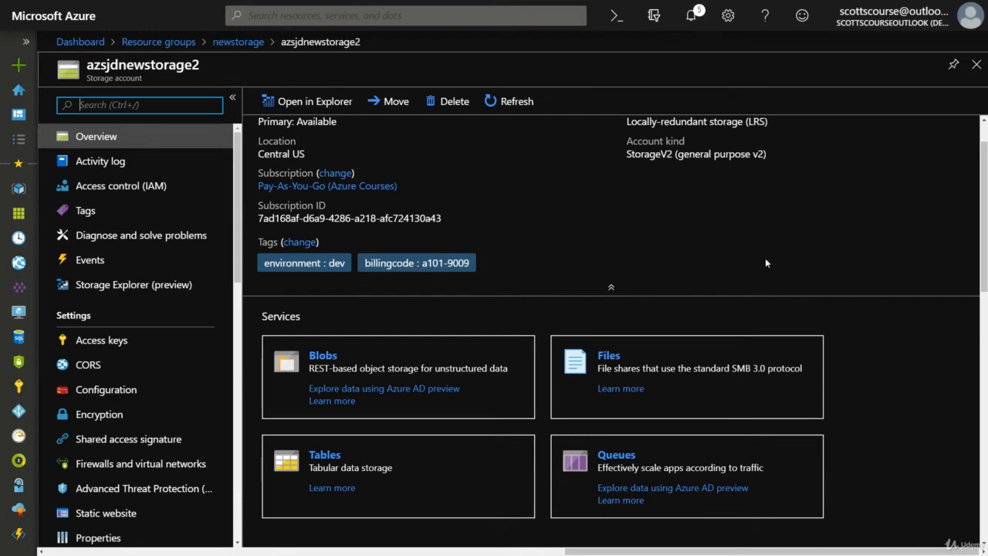
- Create a blob container named "first" in the azsjdnewstorage2 storage account with the public access level Private (no anonymous access)
{"action": "scroll", "coordinate": [911, 349], "scroll_direction": "up", "scroll_amount": 1}
{"action": "scroll", "coordinate": [849, 340], "scroll_direction": "down", "scroll_amount": 3}
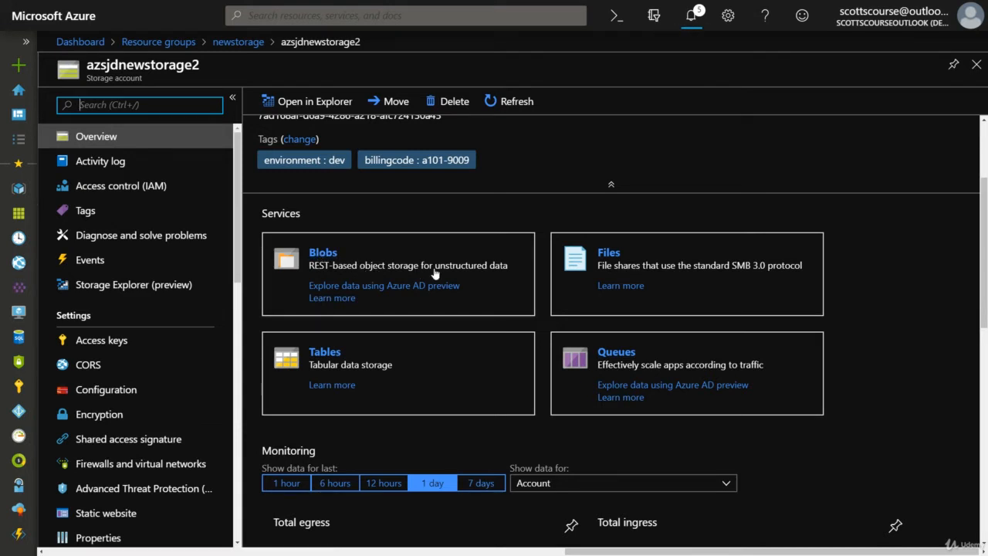
{"action": "left_click", "coordinate": [321, 254]}
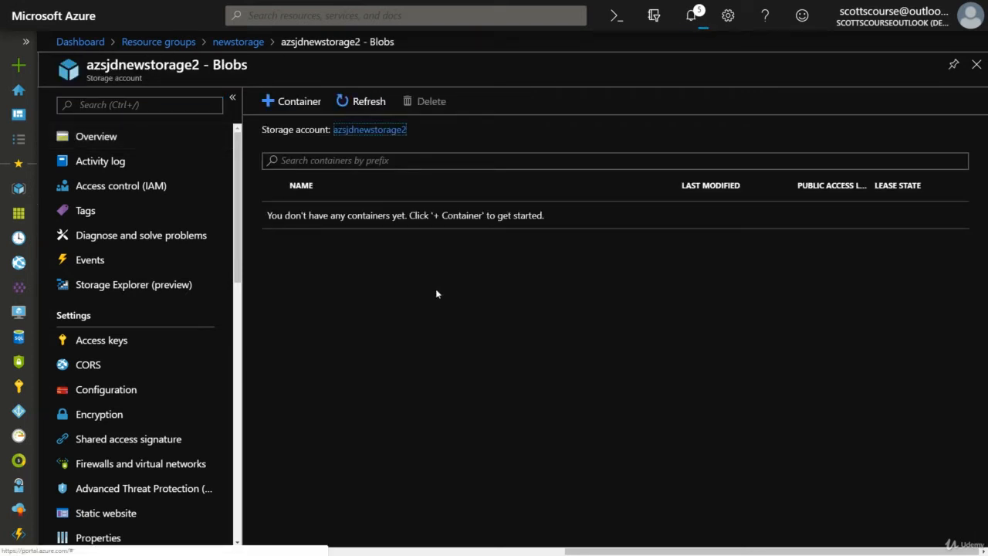
{"action": "left_click", "coordinate": [288, 102]}
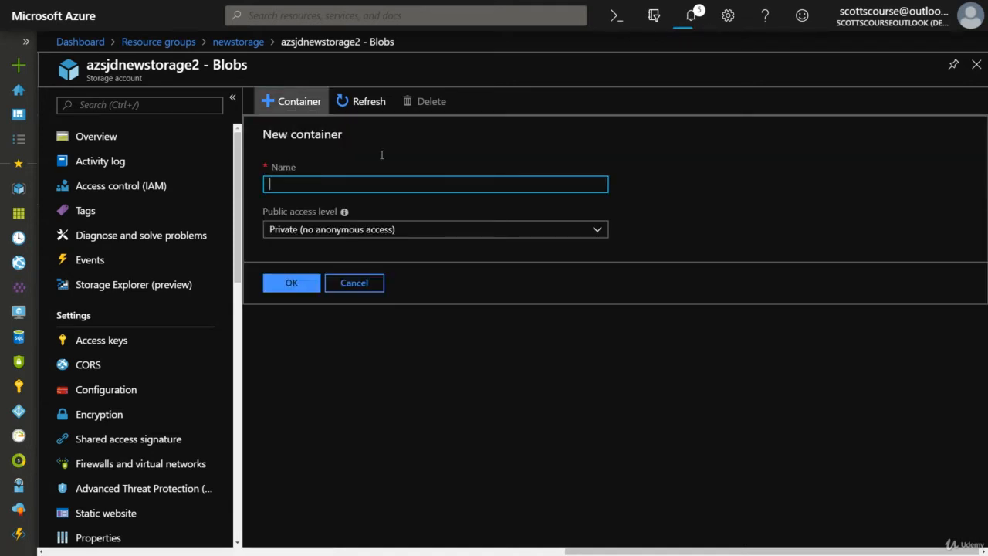
{"action": "type", "text": "first"}
{"action": "left_click", "coordinate": [343, 237]}
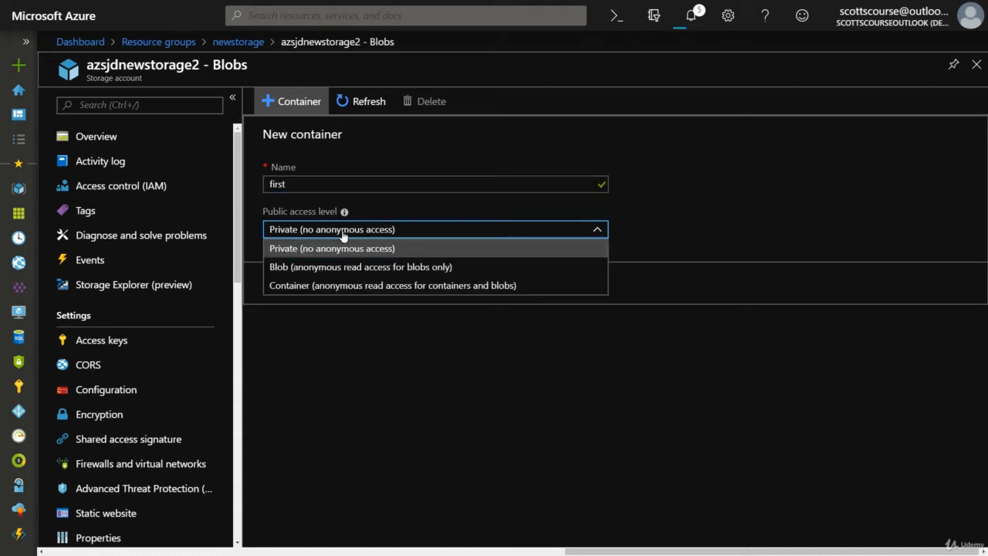
{"action": "left_click", "coordinate": [314, 230]}
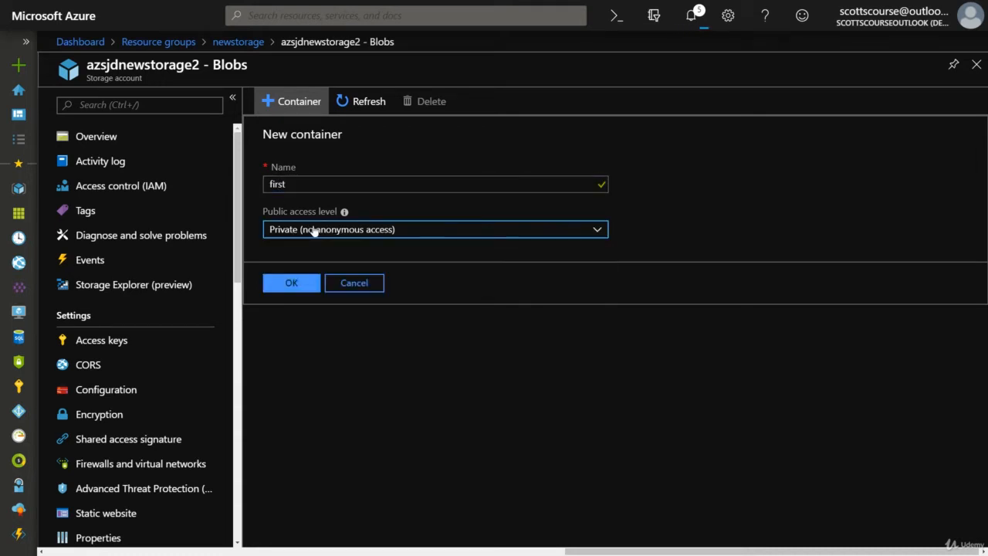
{"action": "left_click", "coordinate": [314, 230]}
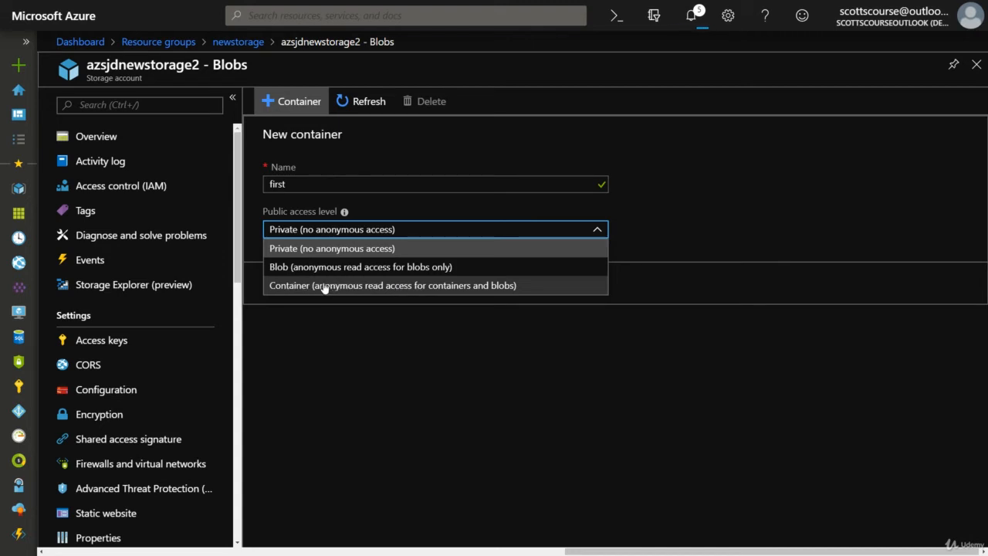
{"action": "left_click", "coordinate": [302, 248]}
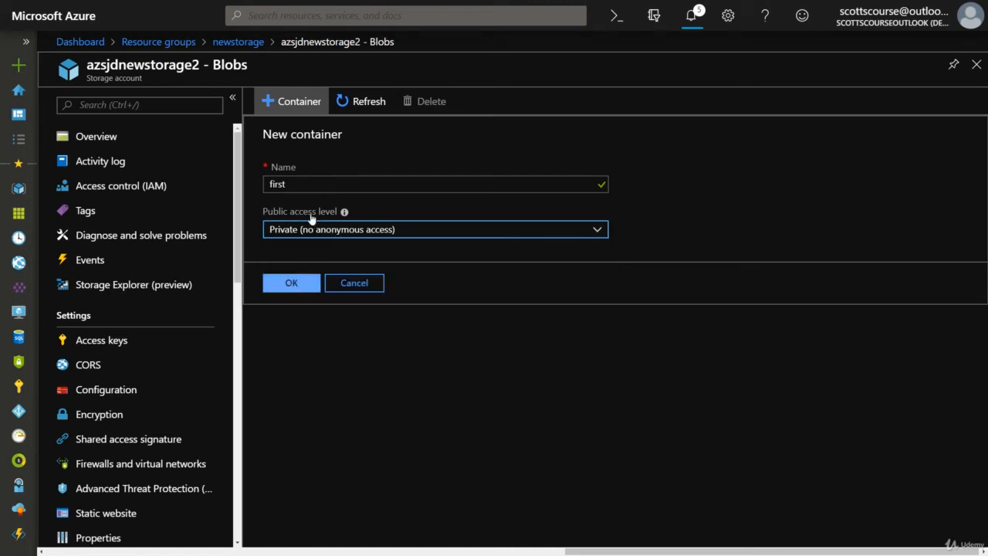
{"action": "left_click", "coordinate": [293, 284]}
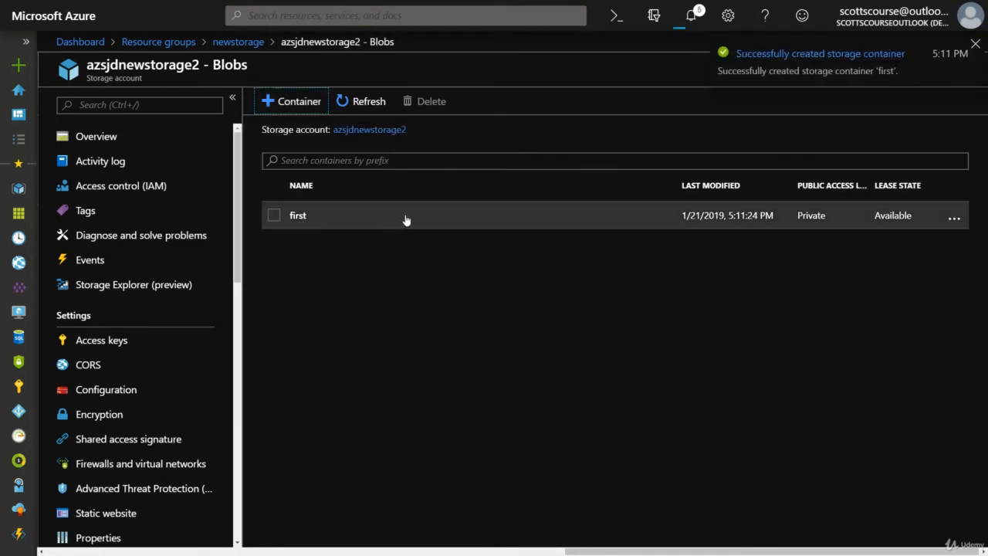
- Open the "first" container and choose 1-01.jpg from the Flocksy downloads folder as the blob to upload
{"action": "left_click", "coordinate": [309, 216]}
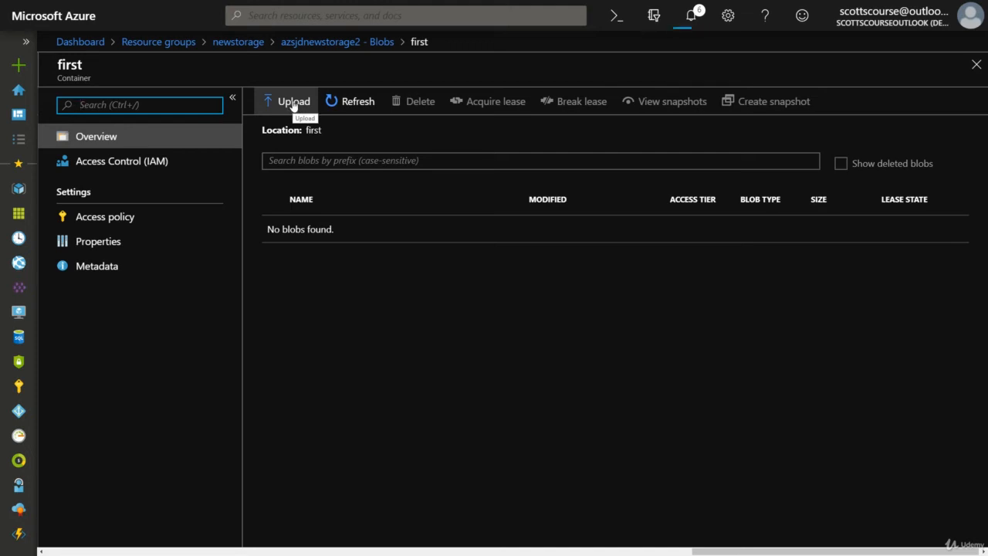
{"action": "left_click", "coordinate": [294, 101]}
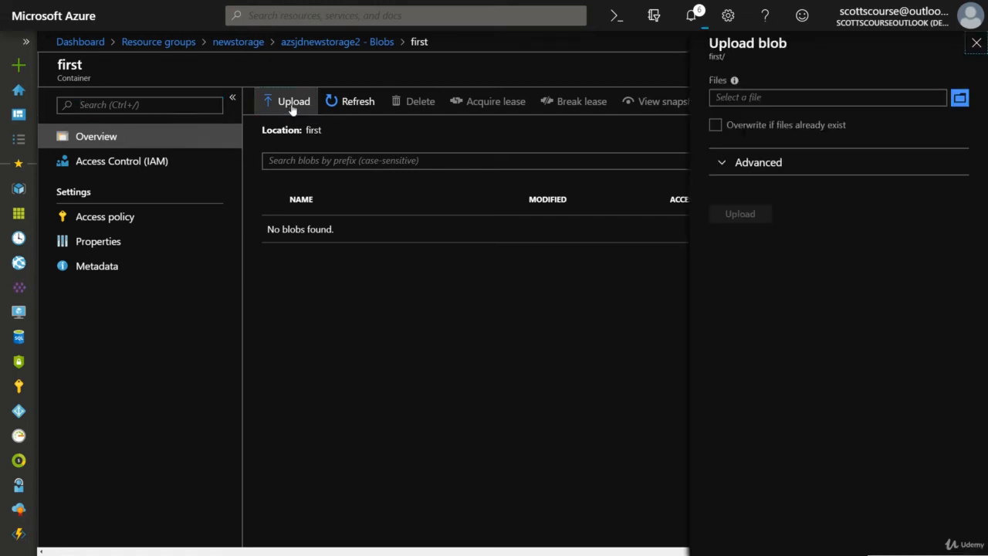
{"action": "left_click", "coordinate": [960, 98]}
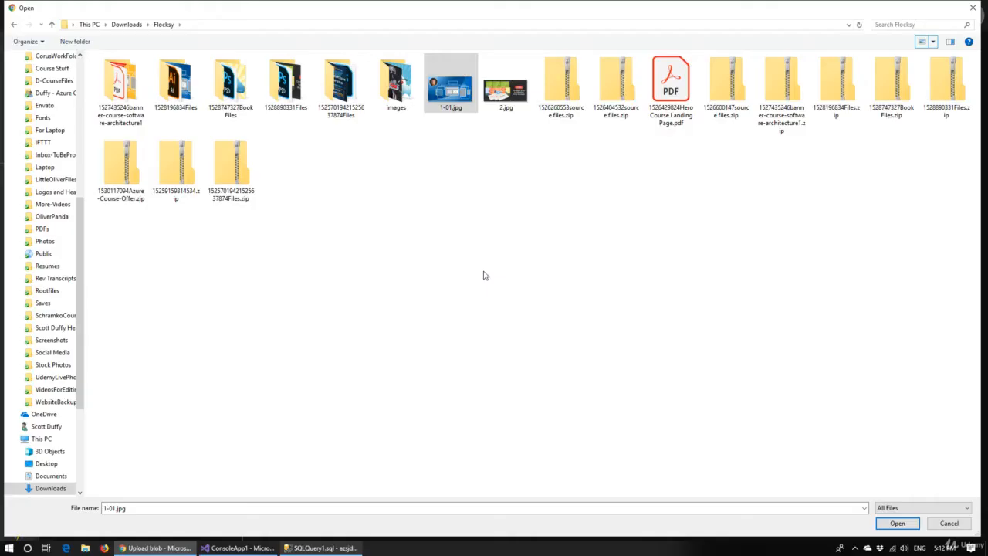
{"action": "left_click", "coordinate": [463, 100]}
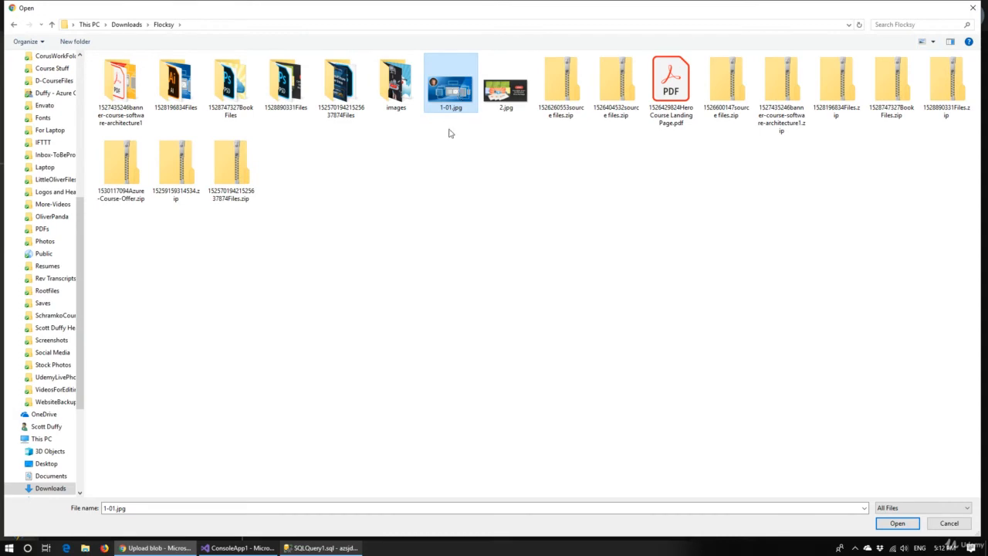
{"action": "left_click", "coordinate": [898, 523]}
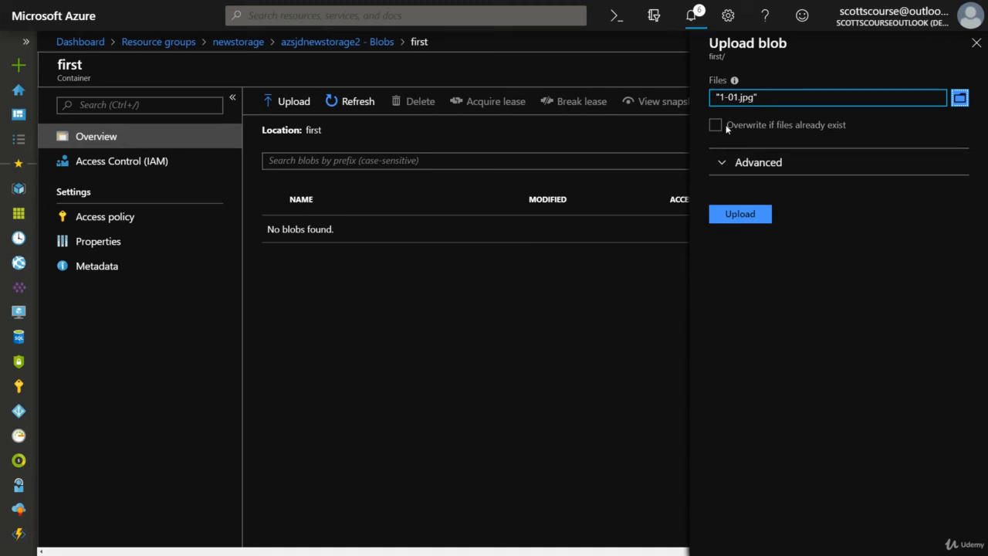
- Upload the chosen image to the container root with SAS authentication and close the upload form
{"action": "left_click", "coordinate": [761, 166]}
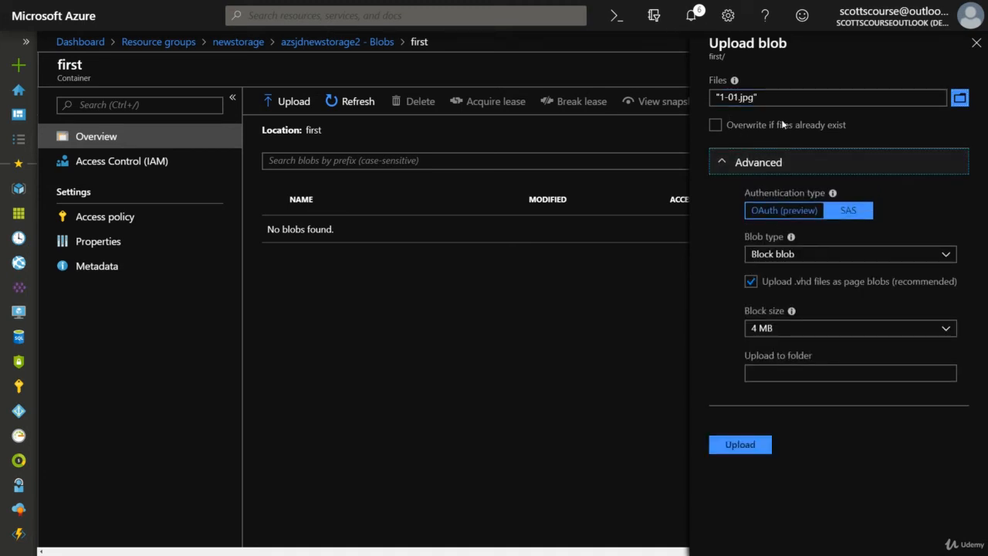
{"action": "left_click", "coordinate": [839, 217]}
{"action": "left_click", "coordinate": [742, 164]}
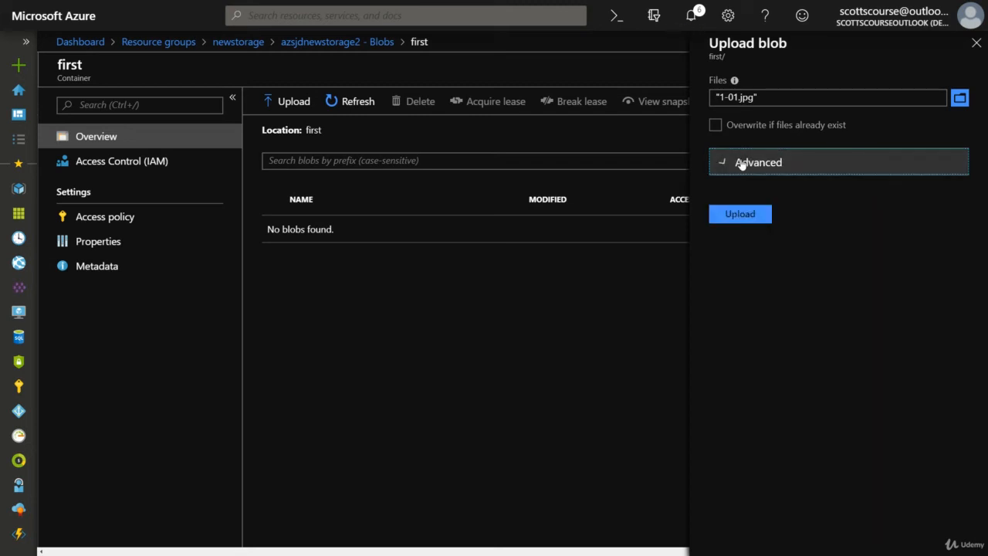
{"action": "left_click", "coordinate": [740, 215]}
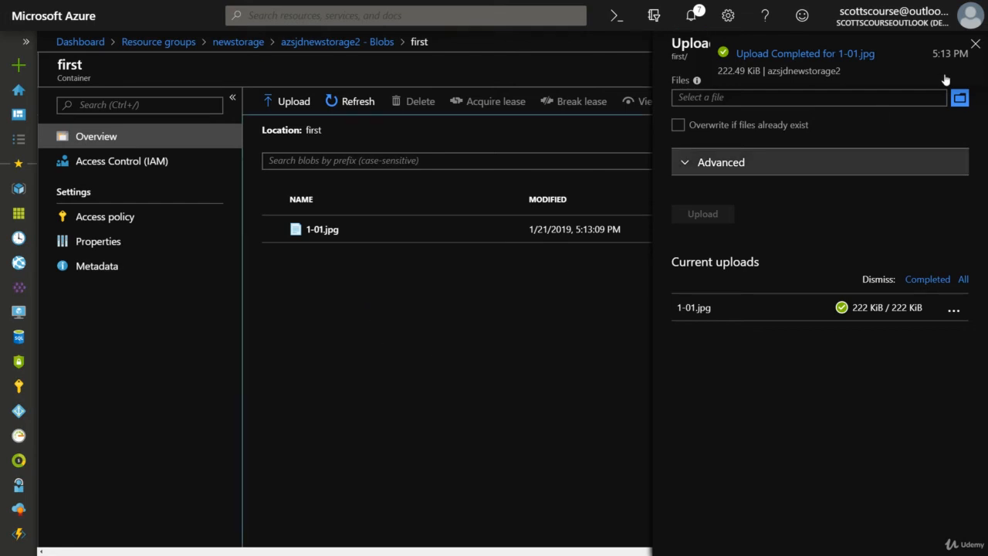
{"action": "left_click", "coordinate": [977, 42]}
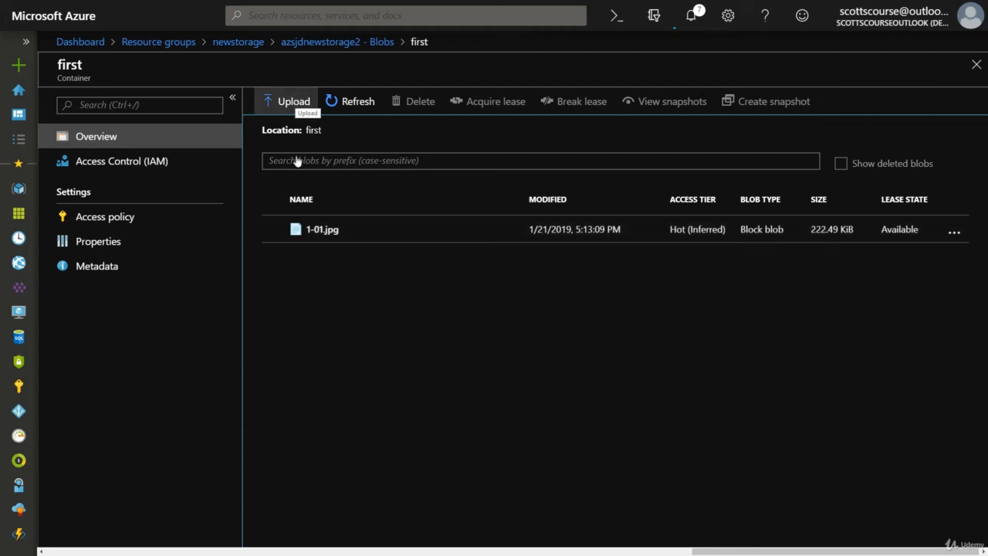
- Upload 2.jpg from the Flocksy folder into a folder named "images" in the container, and close the upload form
{"action": "left_click", "coordinate": [287, 100]}
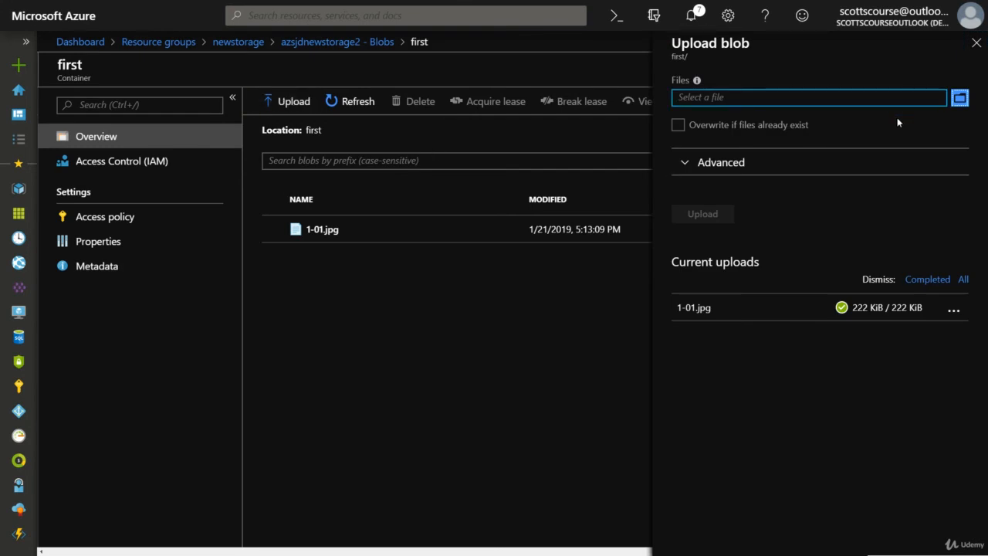
{"action": "left_click", "coordinate": [960, 98]}
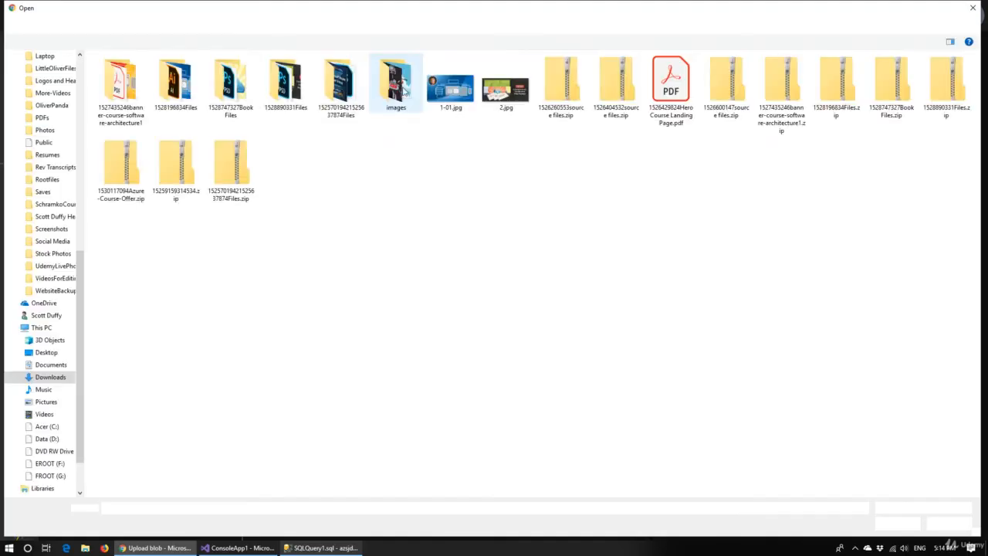
{"action": "left_click", "coordinate": [505, 90]}
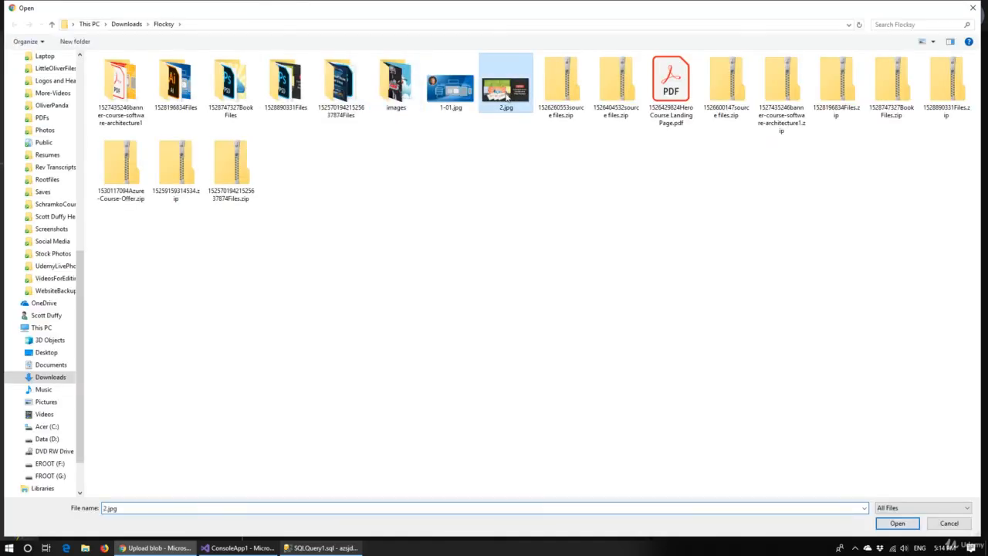
{"action": "left_click", "coordinate": [908, 528]}
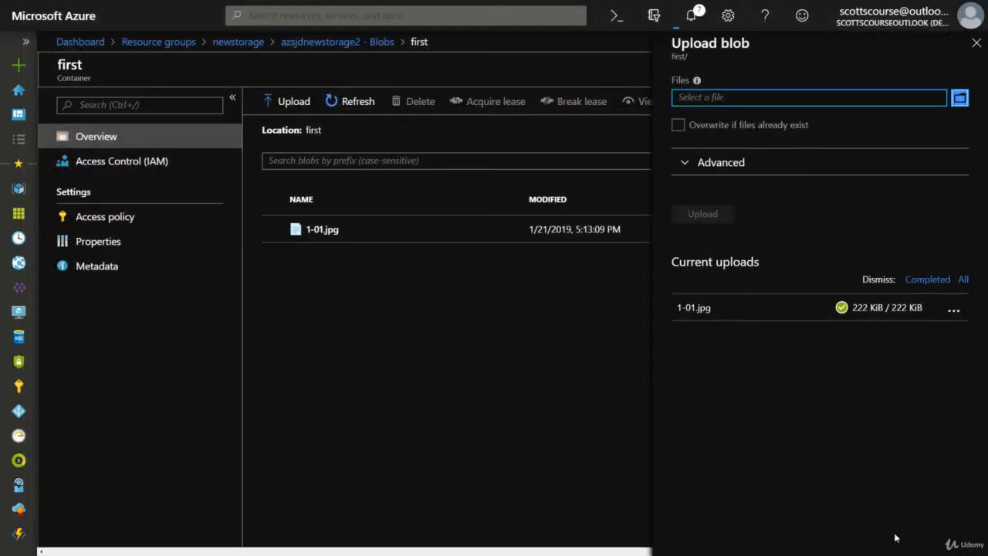
{"action": "left_click", "coordinate": [699, 164]}
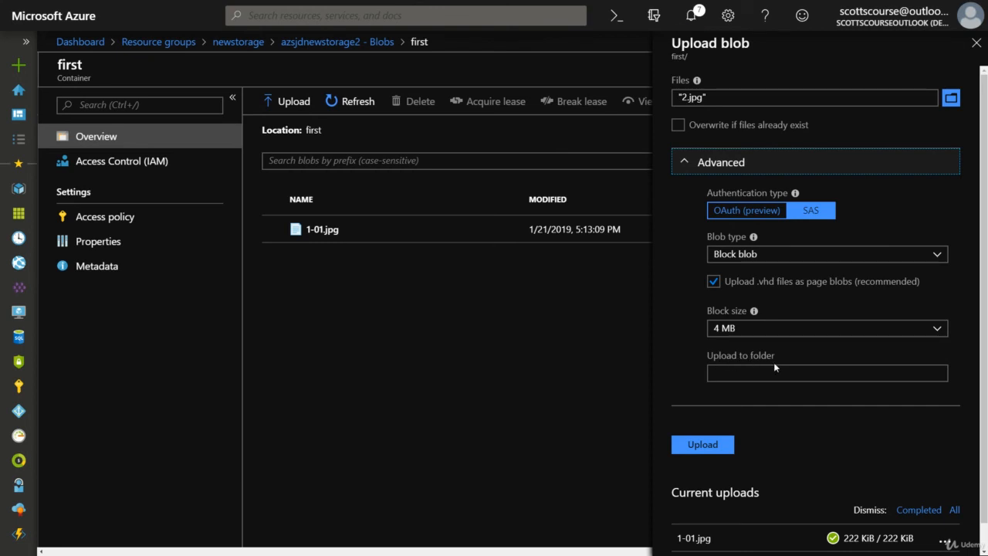
{"action": "left_click", "coordinate": [756, 375]}
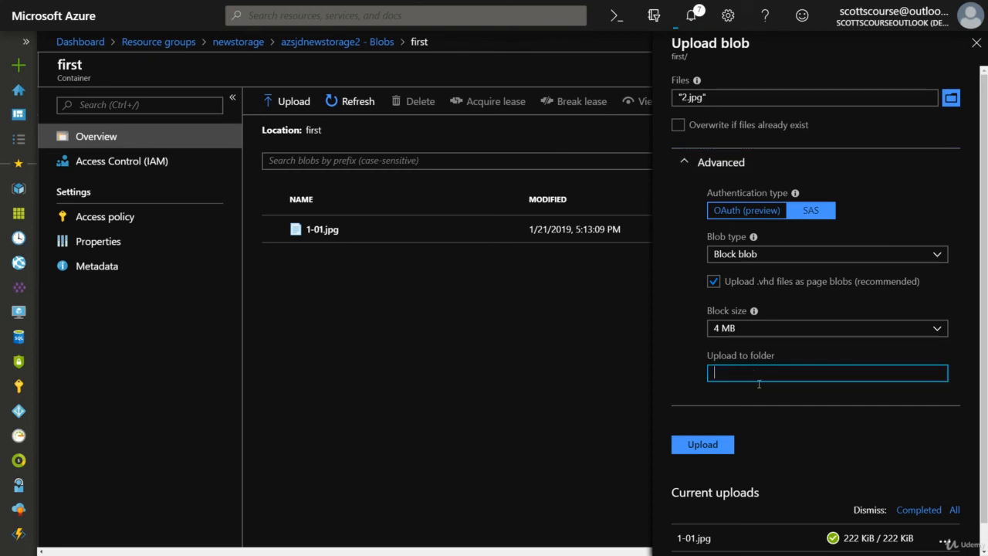
{"action": "type", "text": "images"}
{"action": "left_click", "coordinate": [722, 451]}
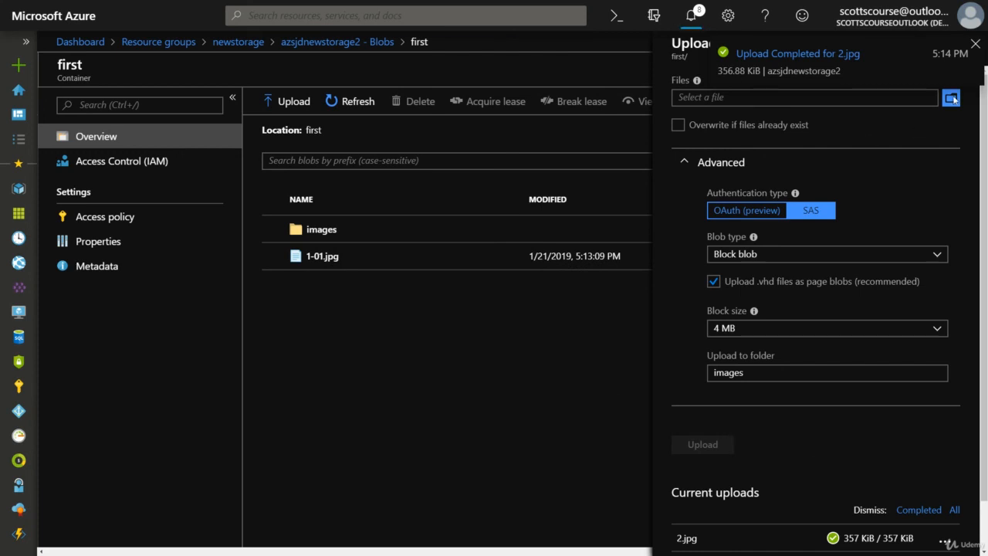
{"action": "left_click", "coordinate": [976, 46]}
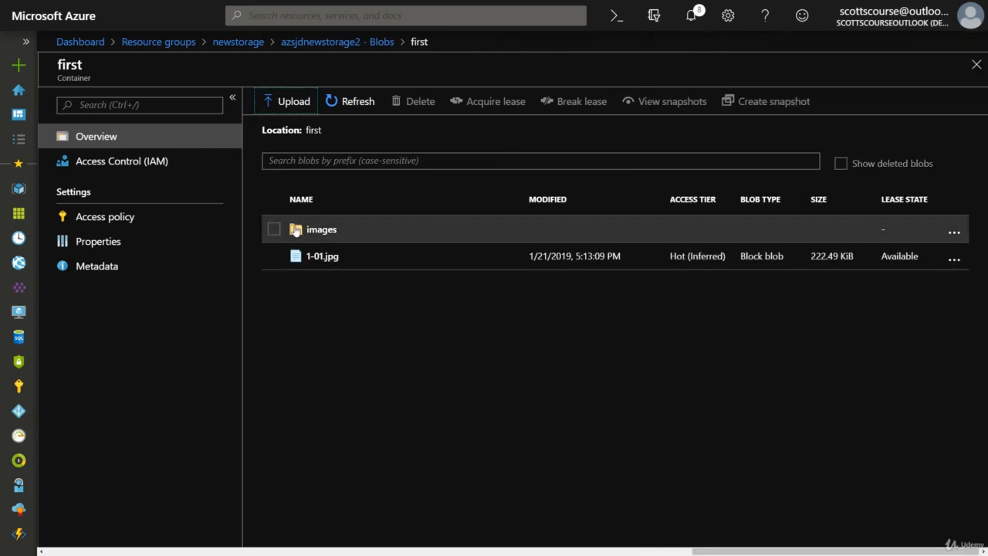
- Examine the contents of the images folder and return to the container's root level
{"action": "left_click", "coordinate": [305, 231]}
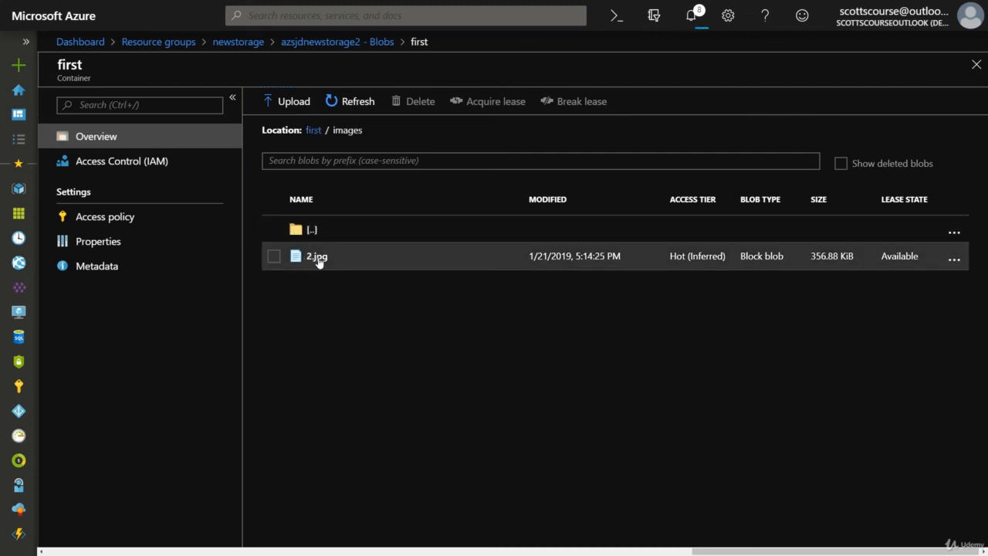
{"action": "left_click", "coordinate": [313, 232]}
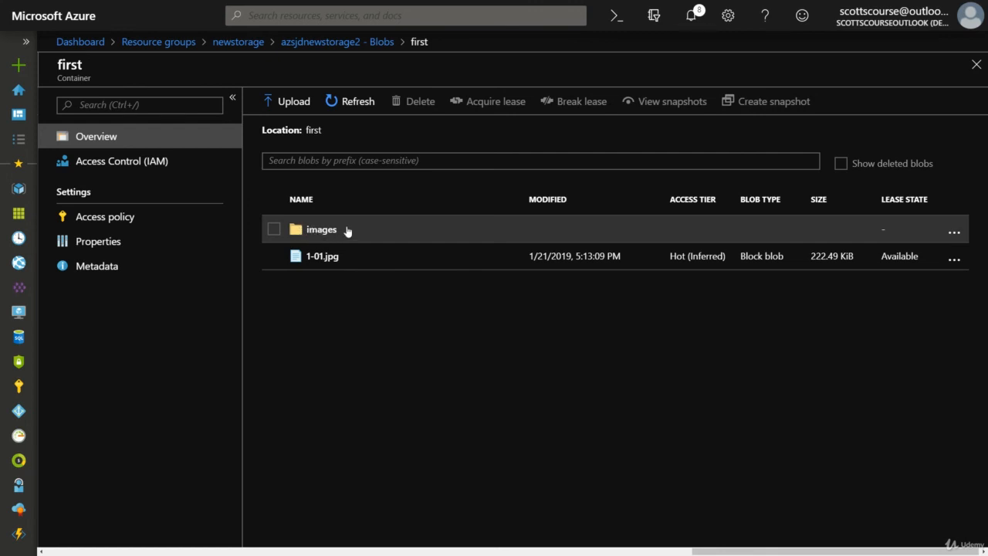
{"action": "left_click", "coordinate": [323, 231]}
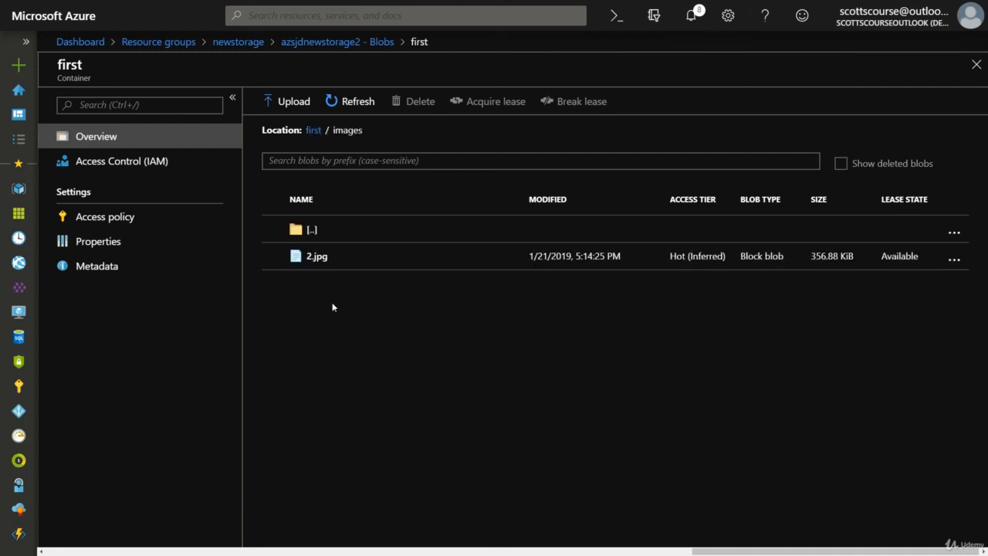
{"action": "left_click", "coordinate": [313, 230]}
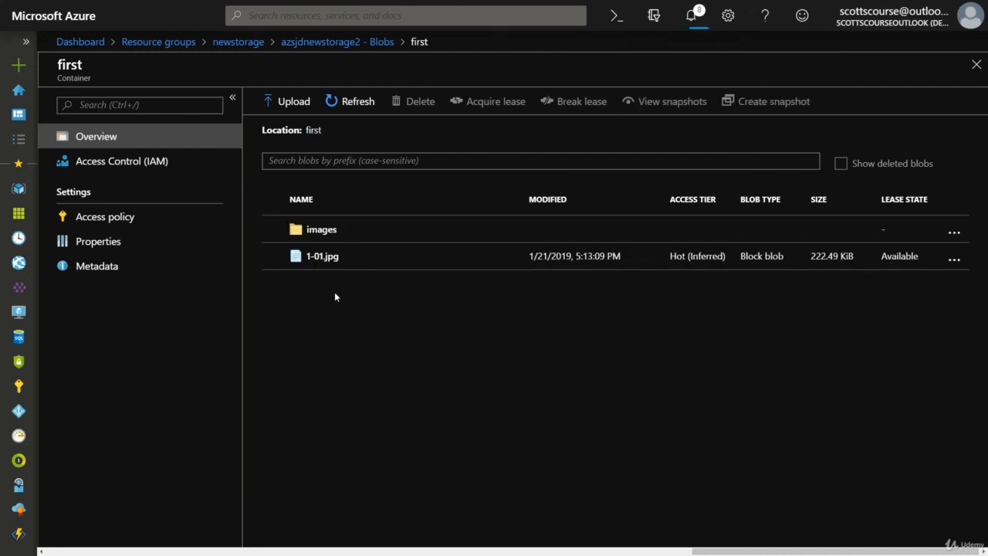